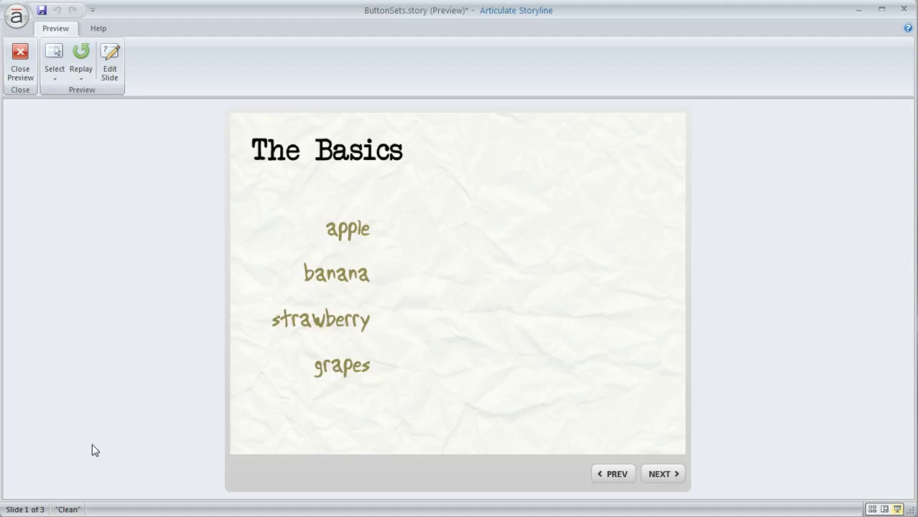
# In preview, select apple, strawberry, banana and grapes, then toggle banana off and on; all stay selected together.
pyautogui.click(350, 238)
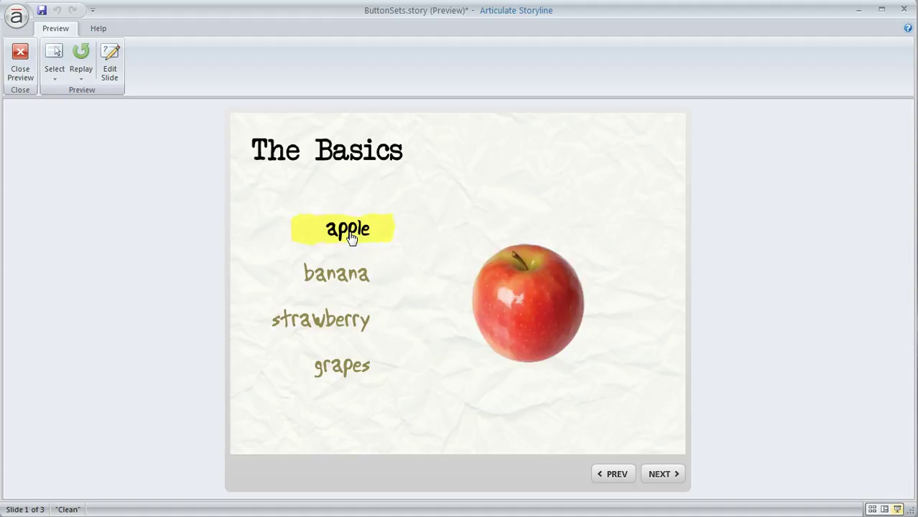
pyautogui.click(338, 321)
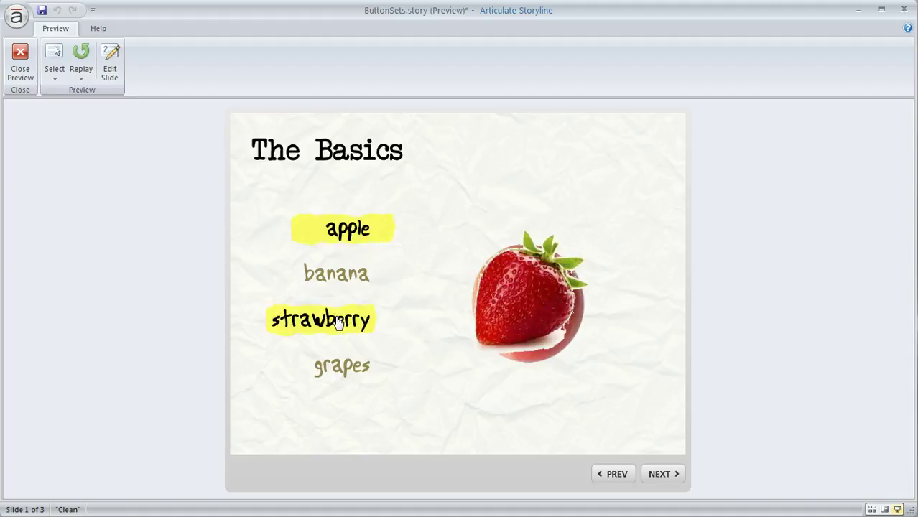
pyautogui.click(345, 278)
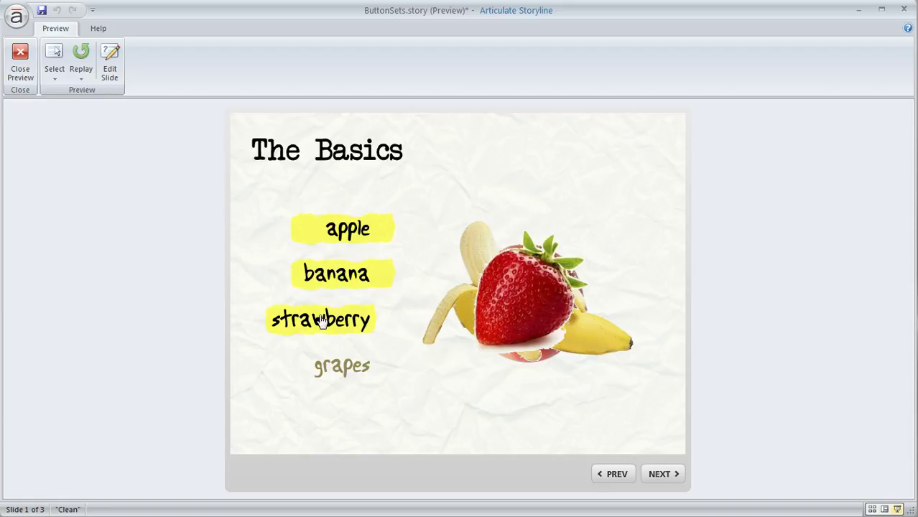
pyautogui.click(341, 367)
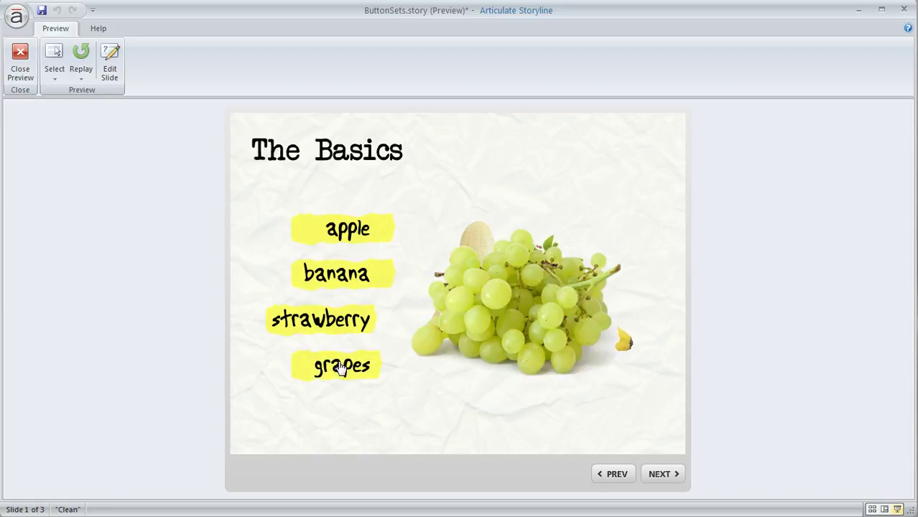
pyautogui.click(338, 281)
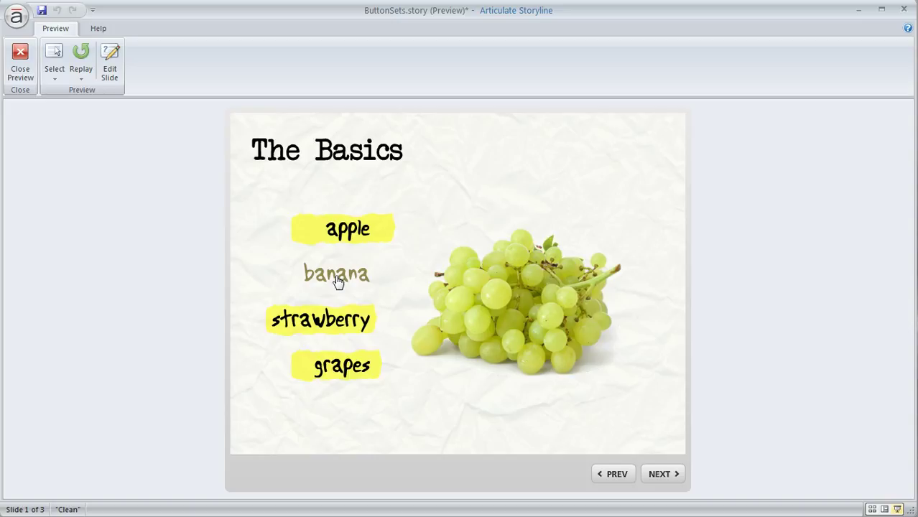
pyautogui.click(348, 284)
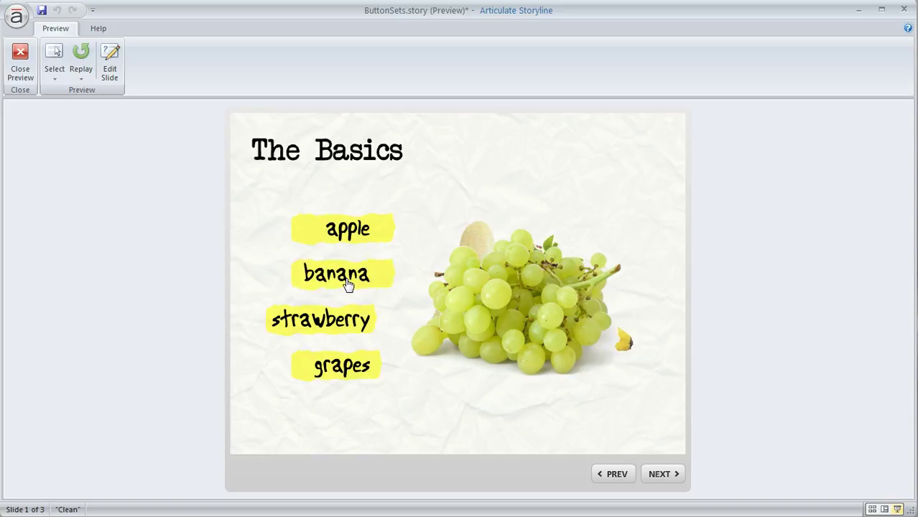
# Close the preview and assign all four fruit word boxes to Button set 1.
pyautogui.click(27, 68)
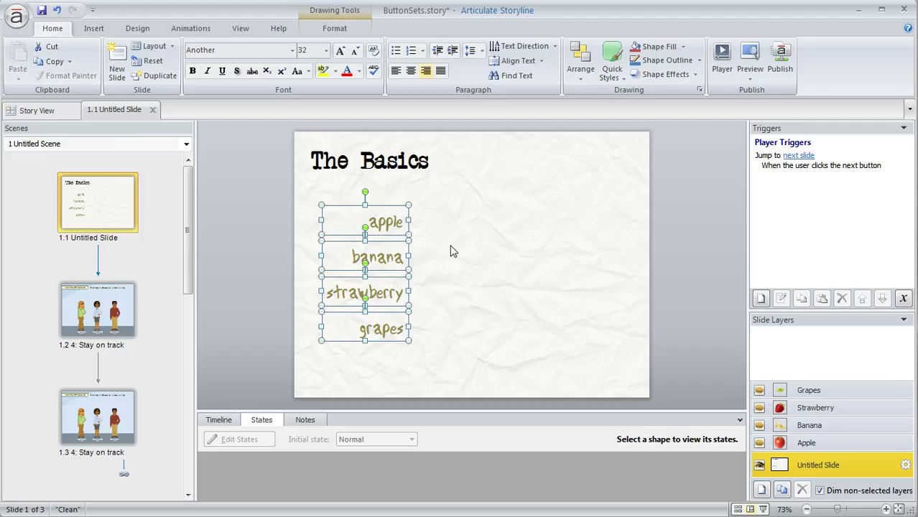
pyautogui.click(291, 265)
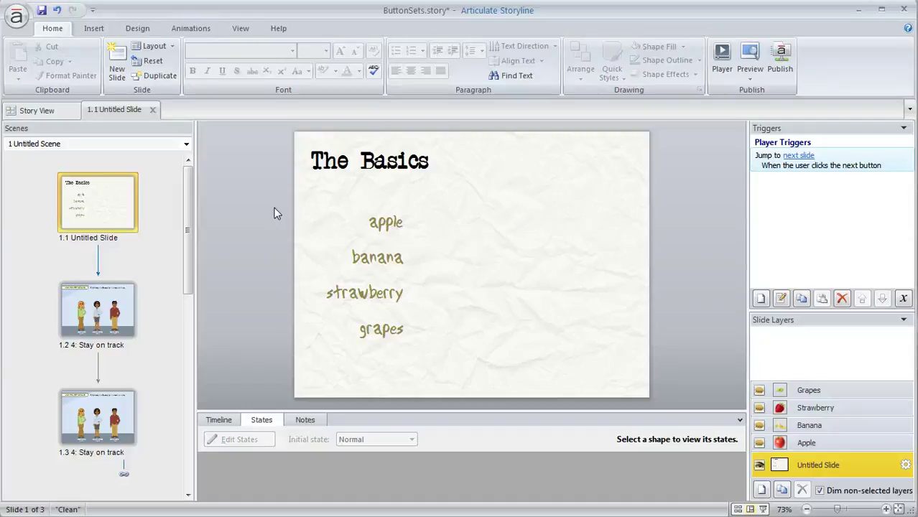
pyautogui.moveTo(271, 208)
pyautogui.mouseDown()
pyautogui.moveTo(299, 215)
pyautogui.moveTo(398, 305)
pyautogui.moveTo(451, 375)
pyautogui.mouseUp()
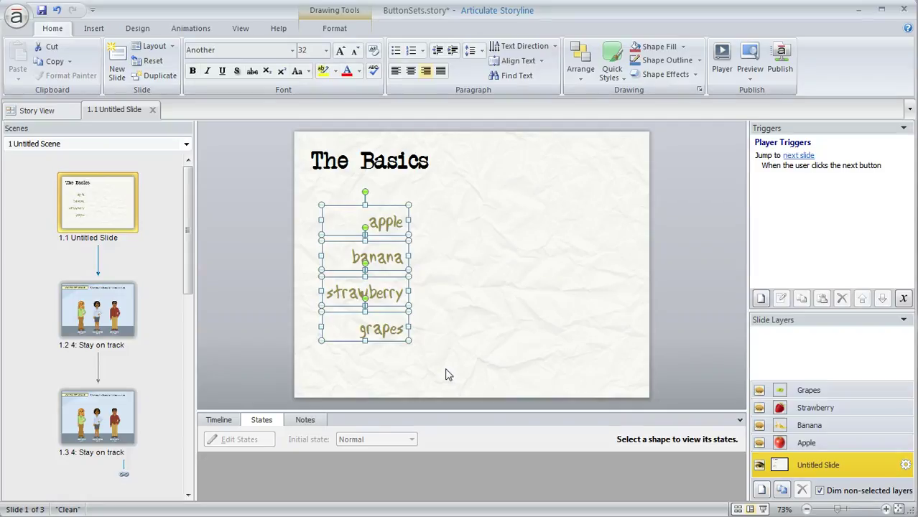
pyautogui.rightClick(412, 225)
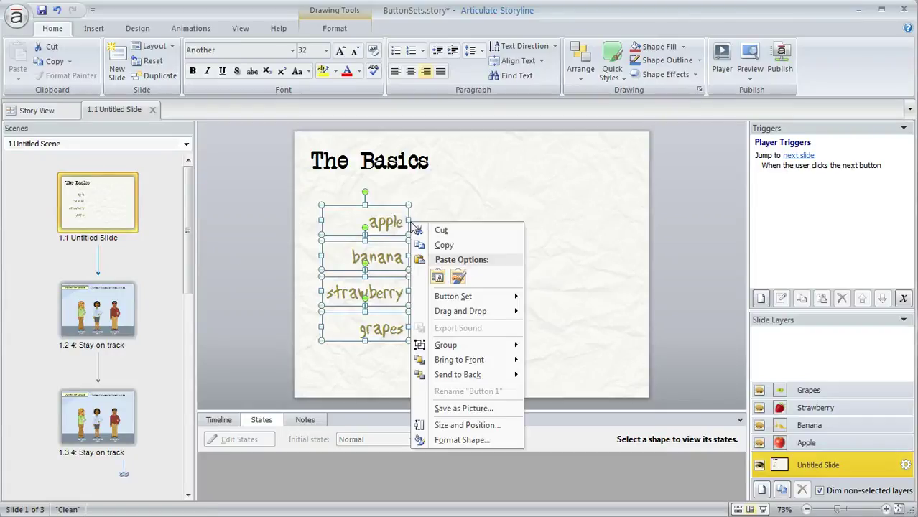
pyautogui.moveTo(496, 302)
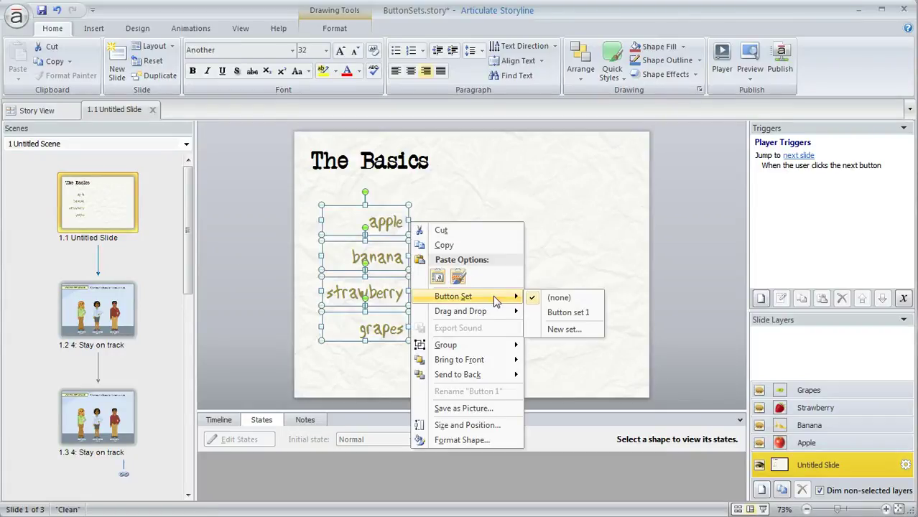
pyautogui.click(580, 314)
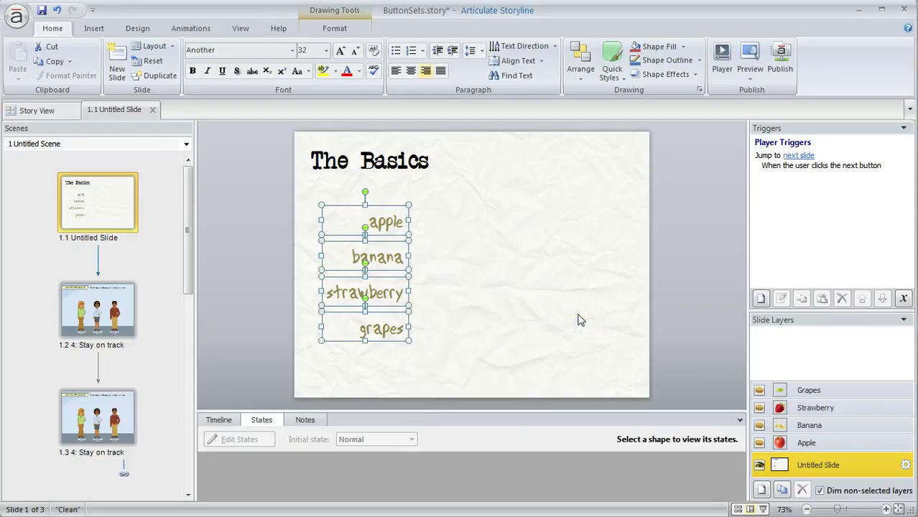
# Preview this slide, clicking apple, strawberry, banana, apple, strawberry to confirm single selection, then close it.
pyautogui.click(750, 76)
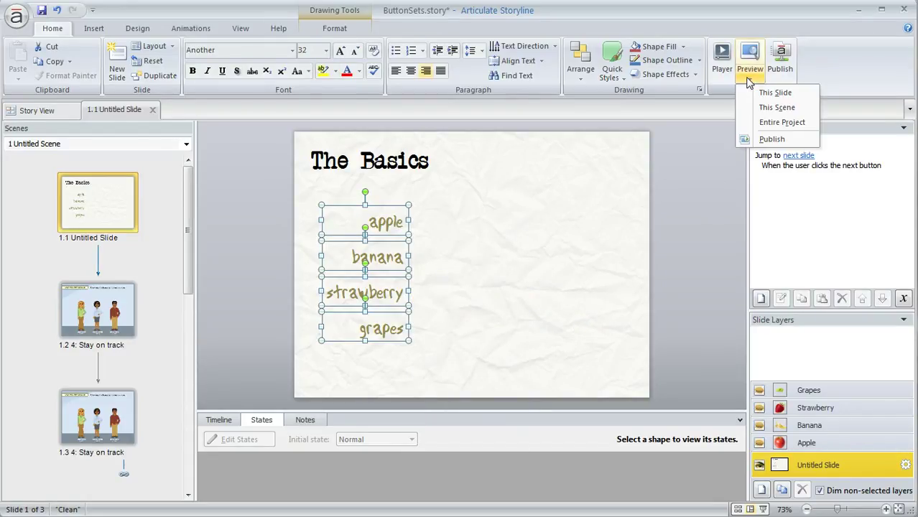
pyautogui.click(761, 93)
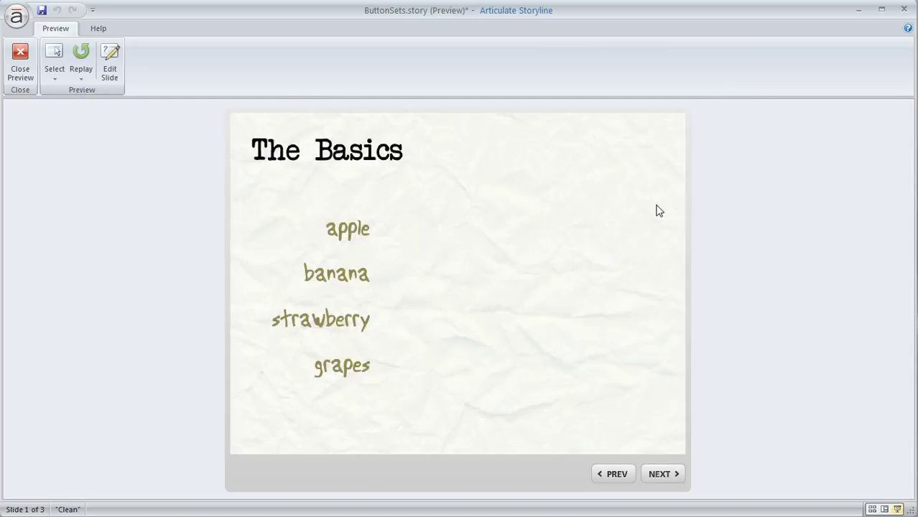
pyautogui.click(344, 231)
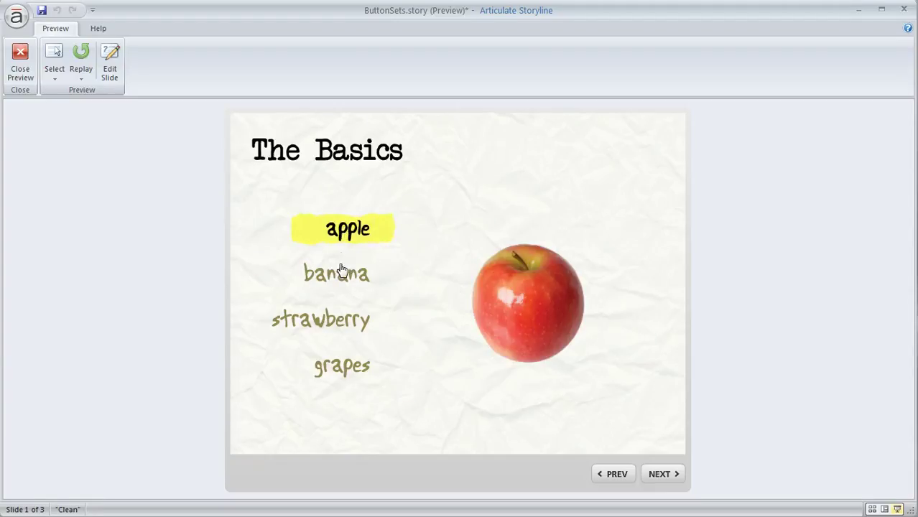
pyautogui.click(338, 324)
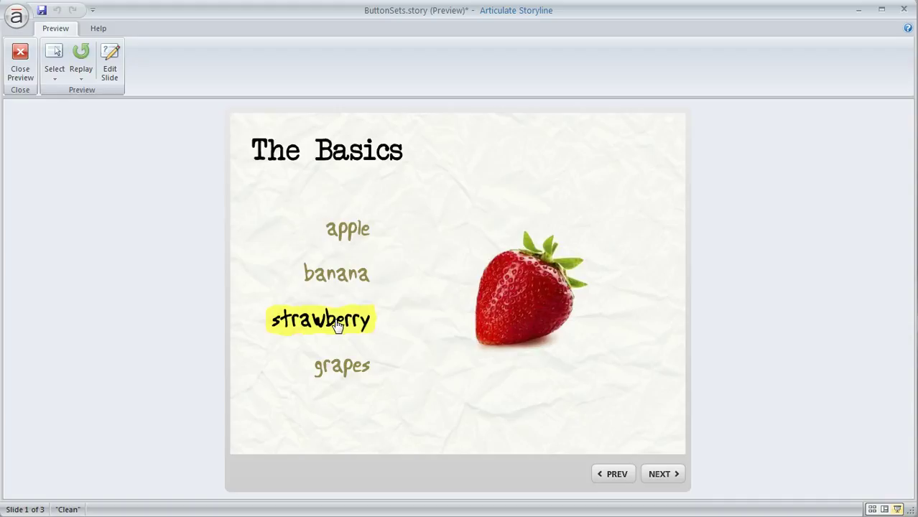
pyautogui.click(339, 276)
pyautogui.click(346, 228)
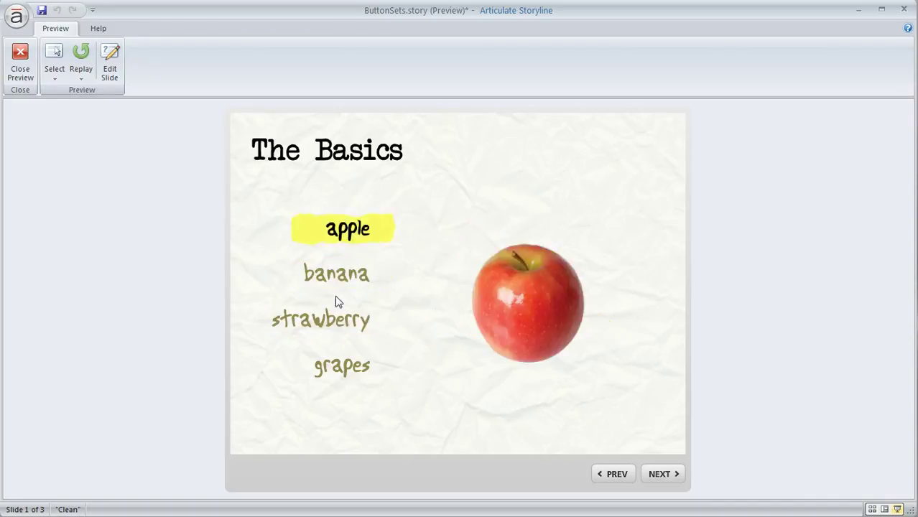
pyautogui.click(338, 323)
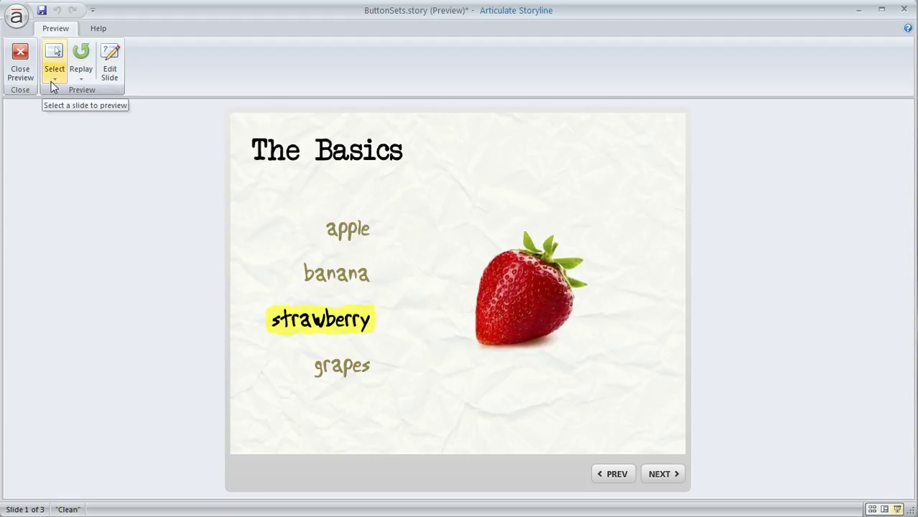
pyautogui.click(22, 63)
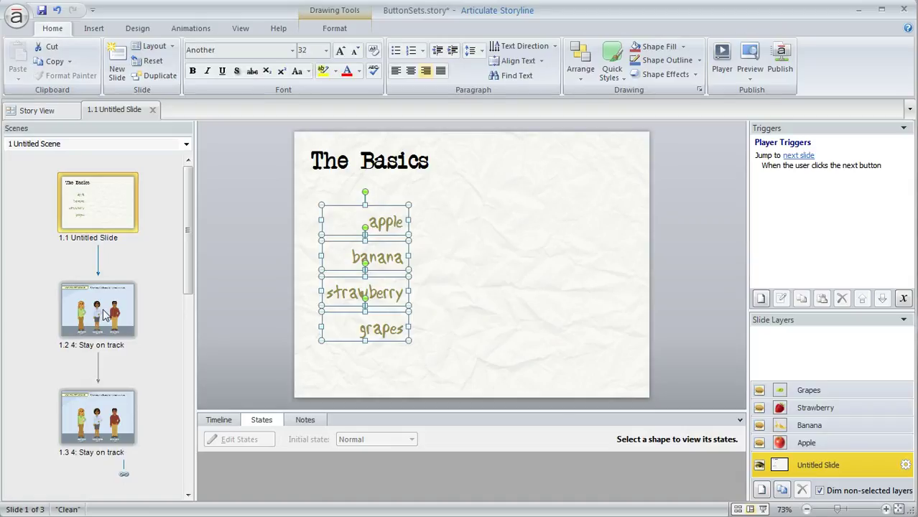
# On slide 1.2 'Meet Your HR Contacts', put all three characters into Button set 1.
pyautogui.click(104, 314)
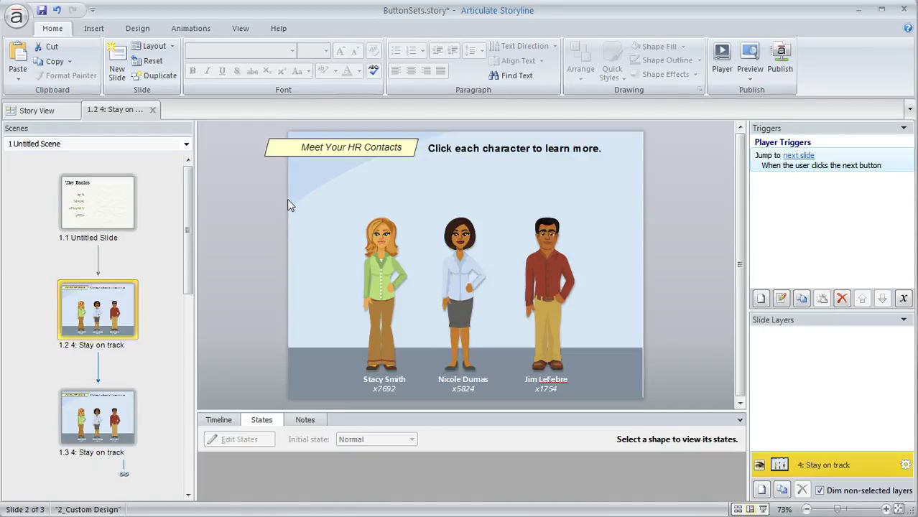
pyautogui.moveTo(288, 194); pyautogui.dragTo(629, 391)
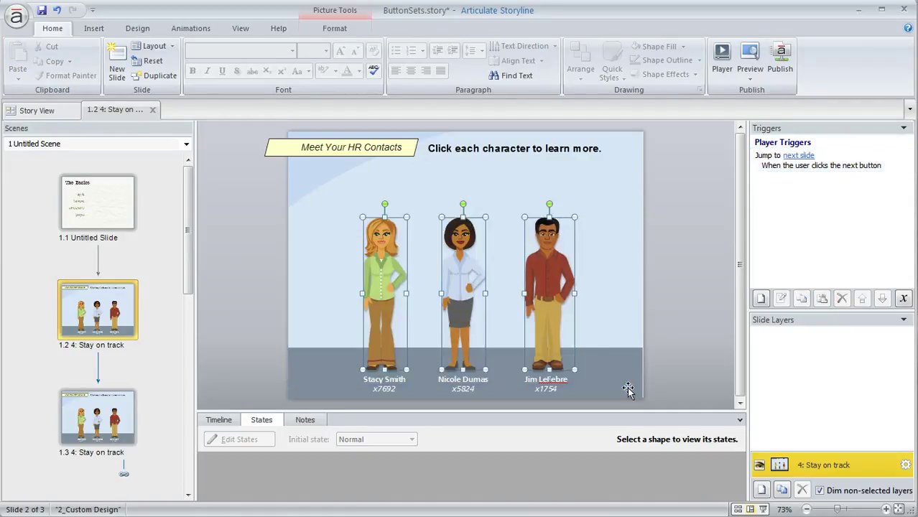
pyautogui.rightClick(558, 276)
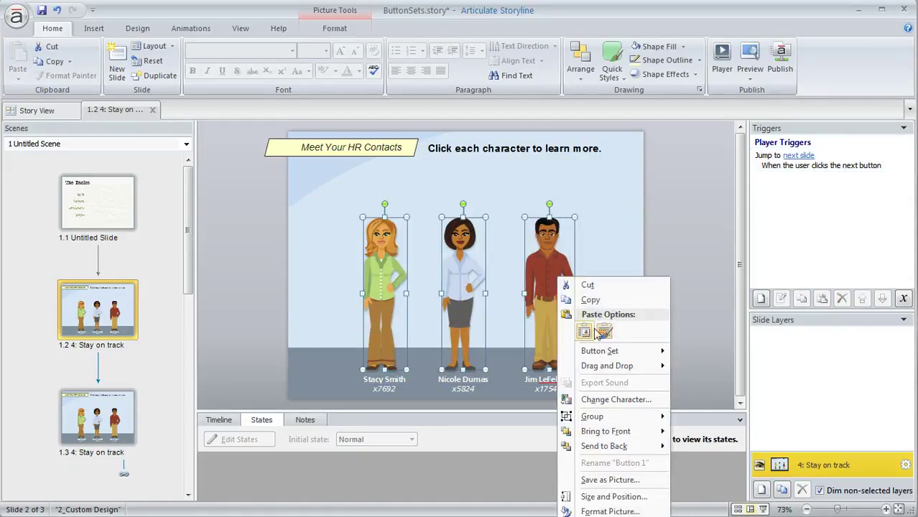
pyautogui.moveTo(617, 350)
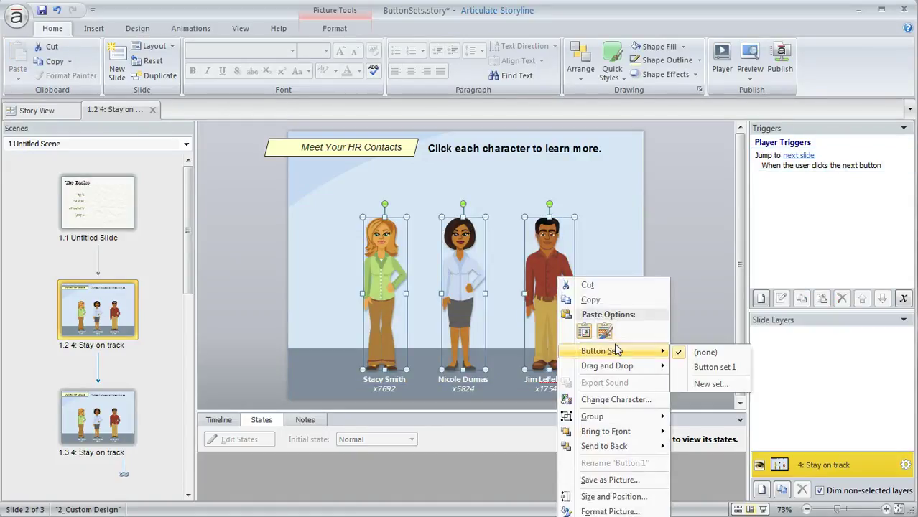
pyautogui.click(719, 371)
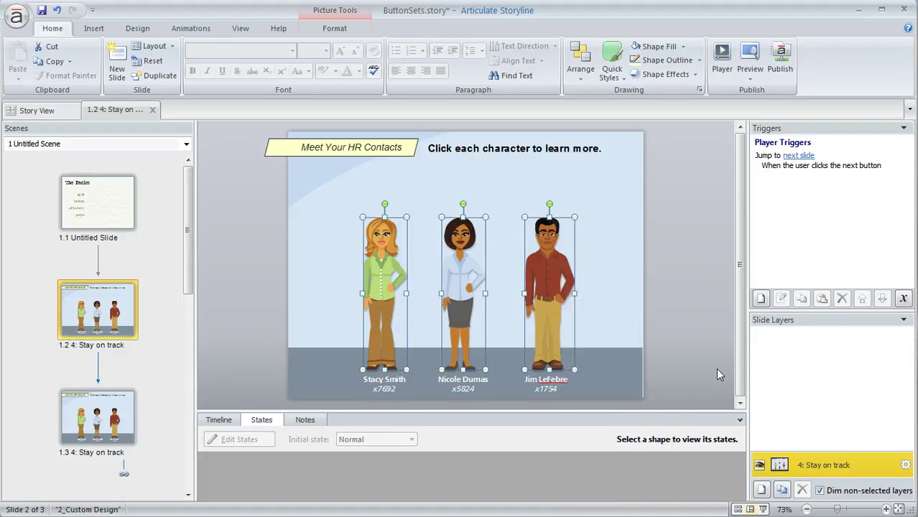
# Preview only the 'Meet Your HR Contacts' slide and click Next in the preview.
pyautogui.click(751, 72)
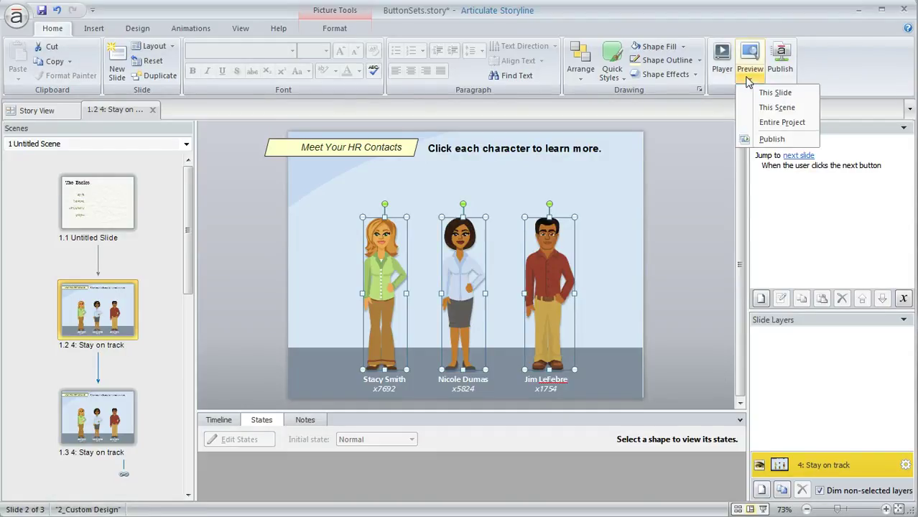
pyautogui.click(763, 93)
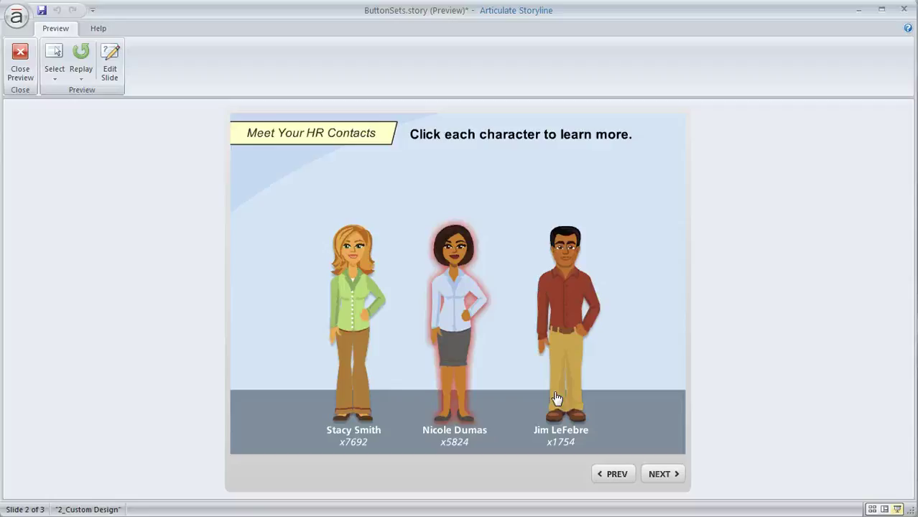
pyautogui.click(668, 474)
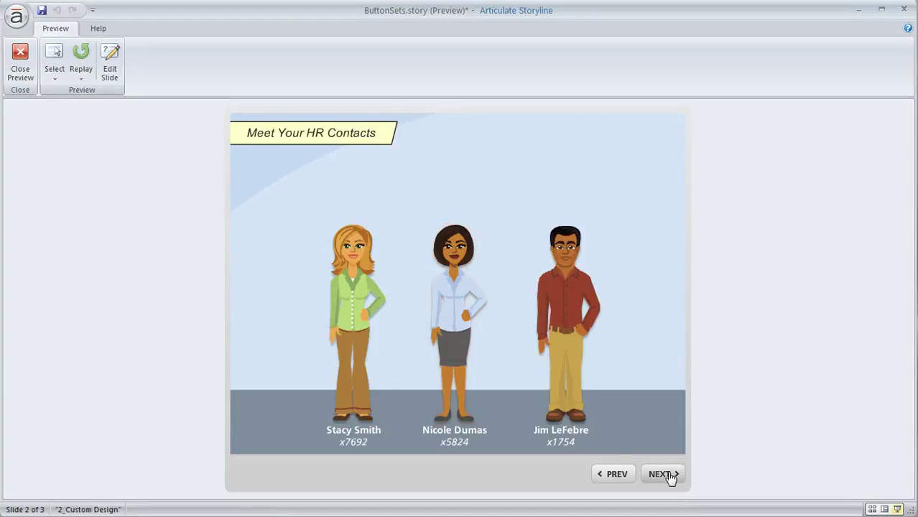
# Click the middle, left, right, middle, then left character, each showing only its own speech bubble.
pyautogui.click(456, 332)
pyautogui.click(365, 321)
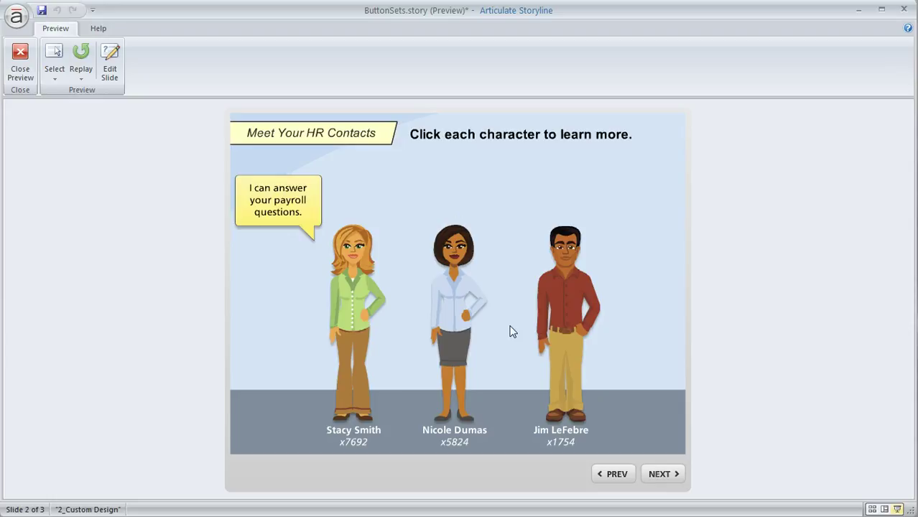
pyautogui.click(567, 330)
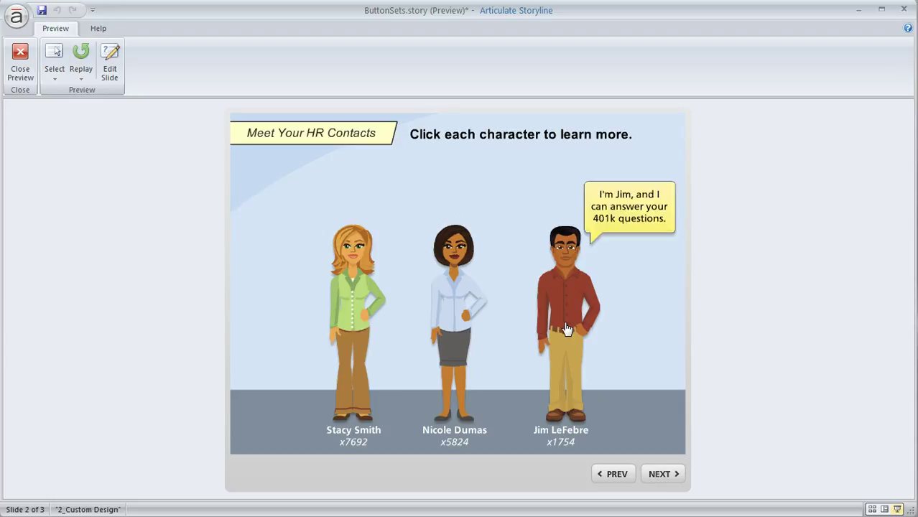
pyautogui.click(462, 321)
pyautogui.click(382, 327)
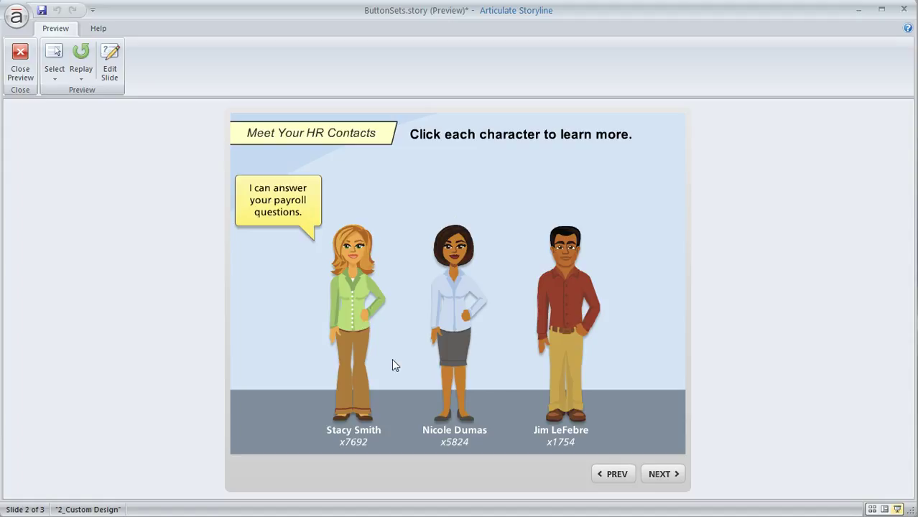